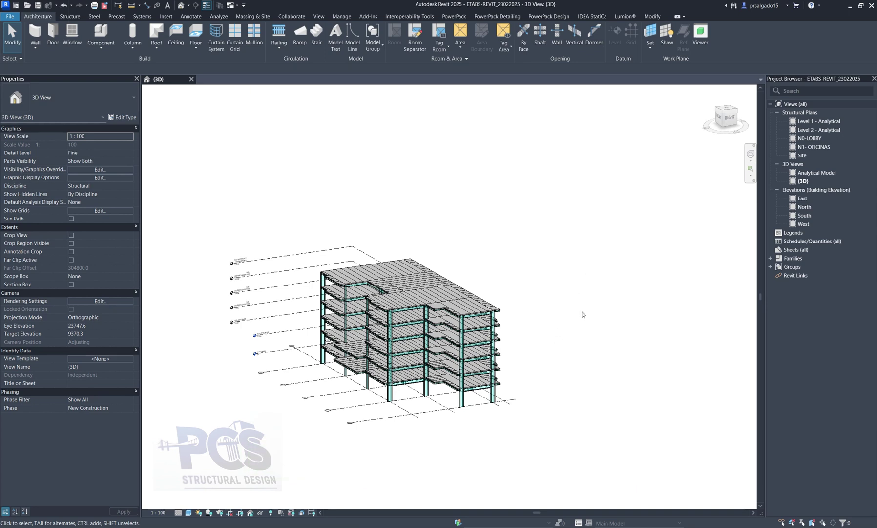
# Orbit the building, then list the Add-Ins External Tools' ETABS/SAFE/SAP2000 CSI link commands.
pyautogui.moveTo(338, 425); pyautogui.dragTo(408, 381, button='middle')
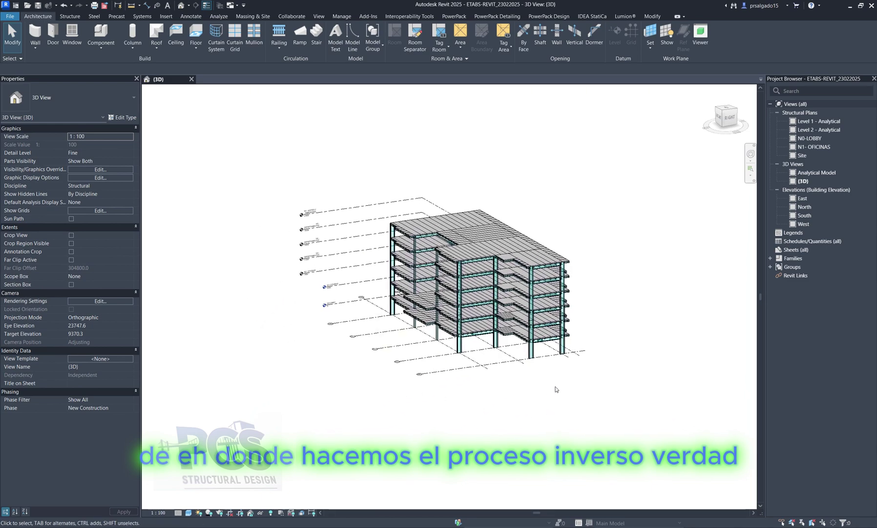
pyautogui.moveTo(556, 389)
pyautogui.keyDown('shift'); pyautogui.mouseDown(button='middle')
pyautogui.moveTo(564, 345)
pyautogui.moveTo(519, 341)
pyautogui.moveTo(620, 370)
pyautogui.moveTo(552, 386)
pyautogui.moveTo(558, 396)
pyautogui.mouseUp(button='middle'); pyautogui.keyUp('shift')
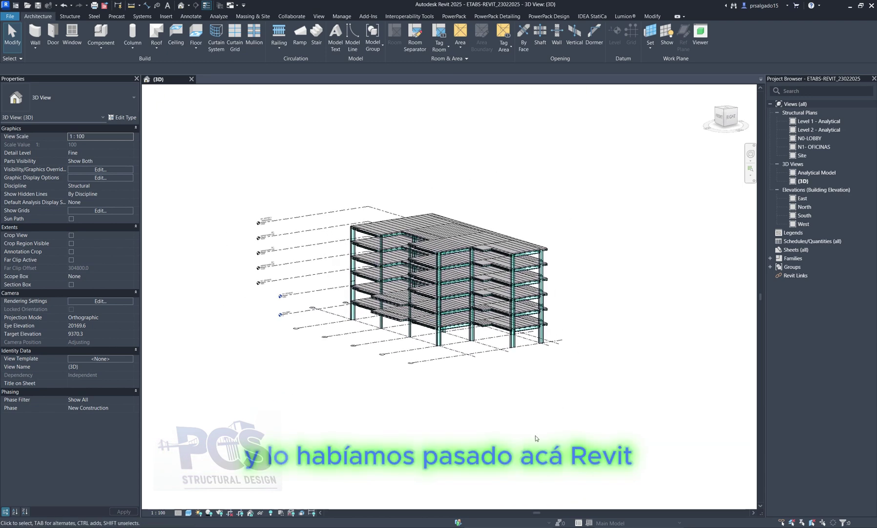
pyautogui.scroll(1, 532, 376)
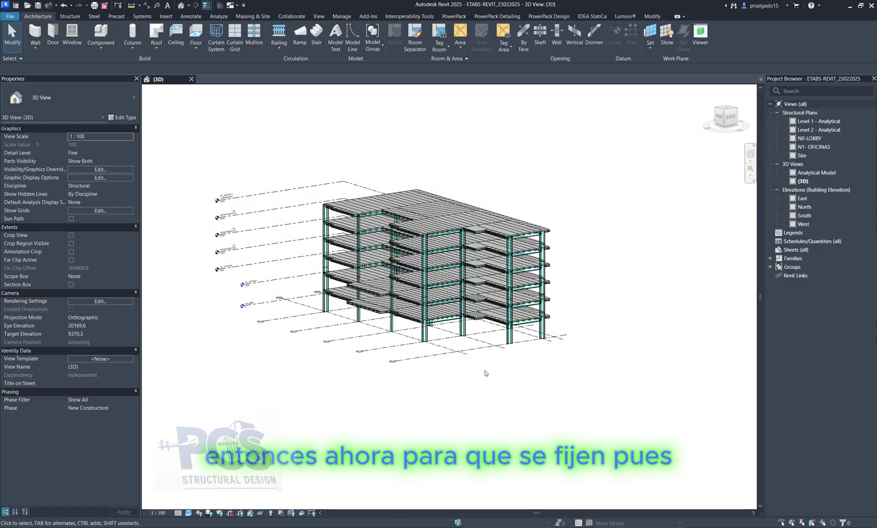
pyautogui.moveTo(629, 345)
pyautogui.keyDown('shift'); pyautogui.mouseDown(button='middle')
pyautogui.moveTo(427, 356)
pyautogui.moveTo(376, 370)
pyautogui.moveTo(528, 385)
pyautogui.moveTo(354, 395)
pyautogui.moveTo(624, 306)
pyautogui.mouseUp(button='middle'); pyautogui.keyUp('shift')
pyautogui.moveTo(646, 361)
pyautogui.keyDown('shift'); pyautogui.mouseDown(button='middle')
pyautogui.moveTo(570, 367)
pyautogui.moveTo(555, 271)
pyautogui.mouseUp(button='middle'); pyautogui.keyUp('shift')
pyautogui.moveTo(495, 479)
pyautogui.keyDown('shift'); pyautogui.mouseDown(button='middle')
pyautogui.moveTo(582, 407)
pyautogui.moveTo(438, 183)
pyautogui.mouseUp(button='middle'); pyautogui.keyUp('shift')
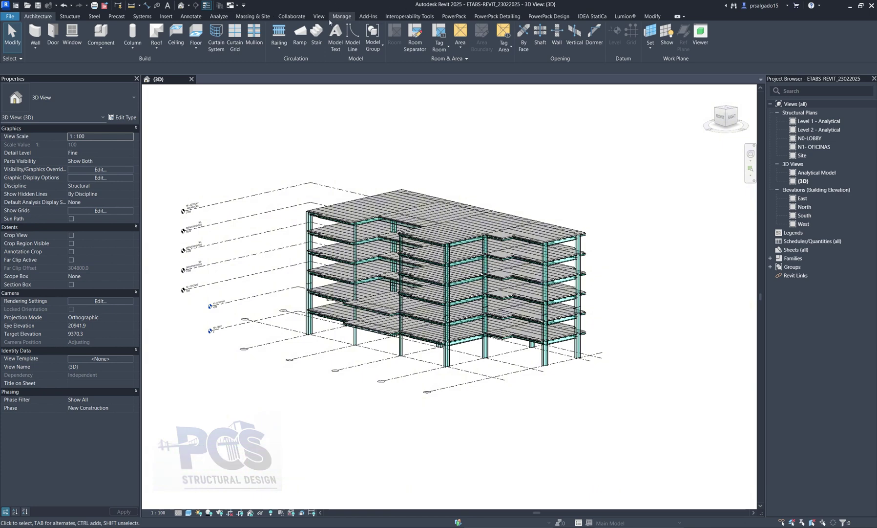
pyautogui.click(369, 16)
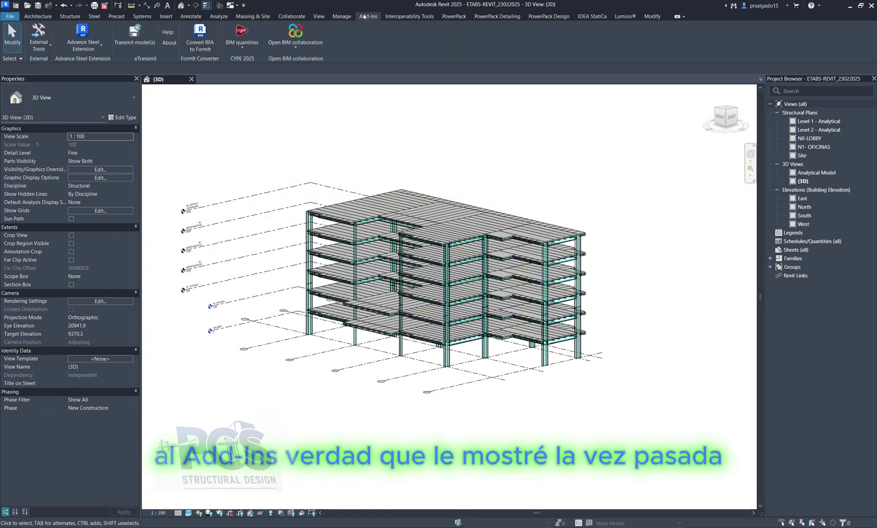
pyautogui.click(49, 49)
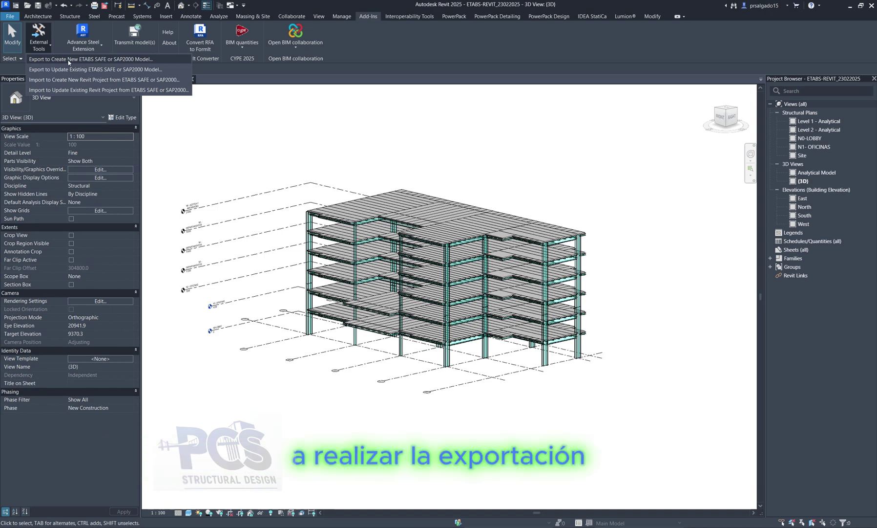
# Export grids, analytical members and floor panels through Create New ETABS SAFE or SAP2000 Model.
pyautogui.click(67, 59)
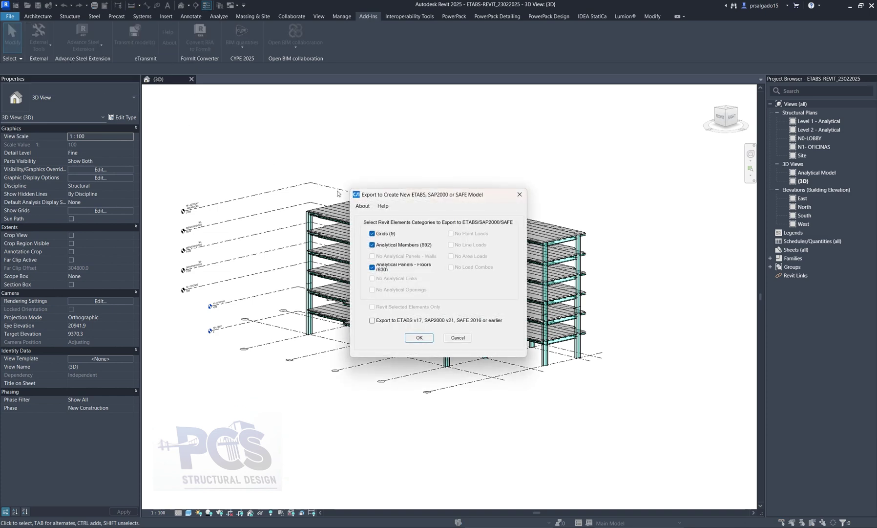
pyautogui.moveTo(436, 196); pyautogui.dragTo(536, 90)
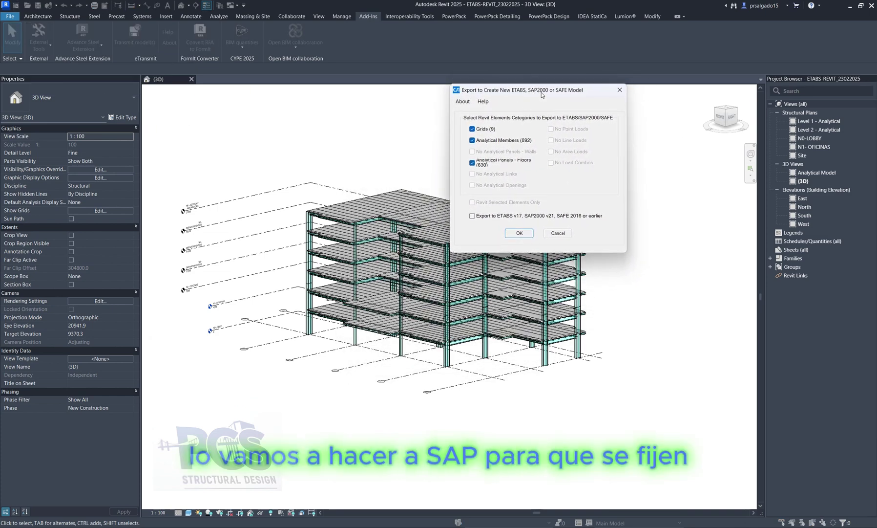
pyautogui.moveTo(541, 93); pyautogui.dragTo(547, 59)
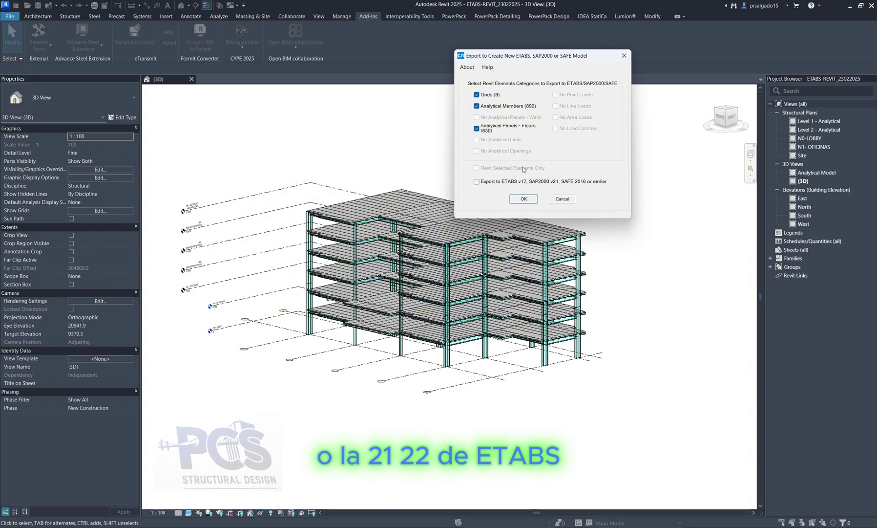
pyautogui.click(524, 199)
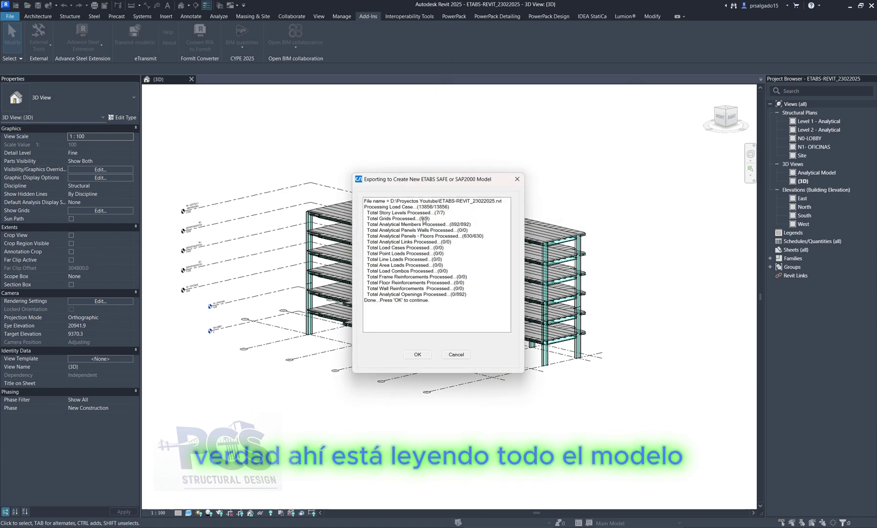
# Acknowledge the export summary and save the exchange file as SAP2000-REVIT_25022025.exr.
pyautogui.click(420, 354)
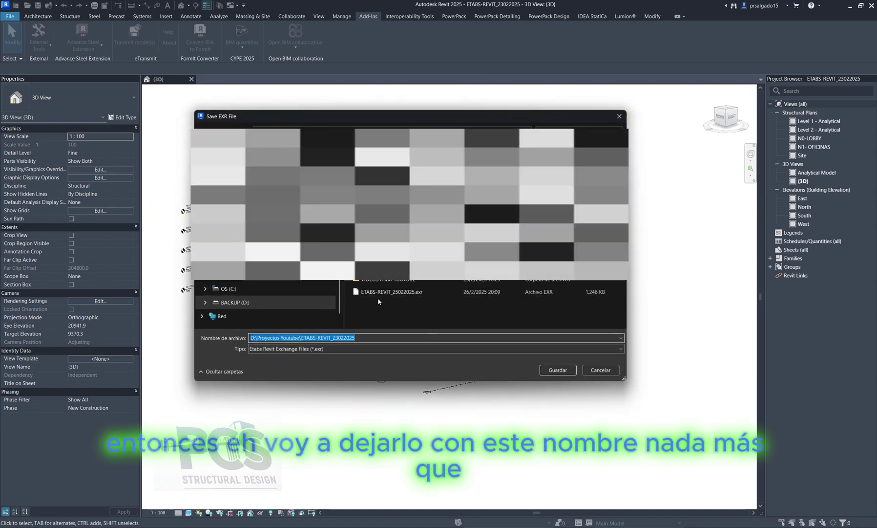
pyautogui.click(397, 292)
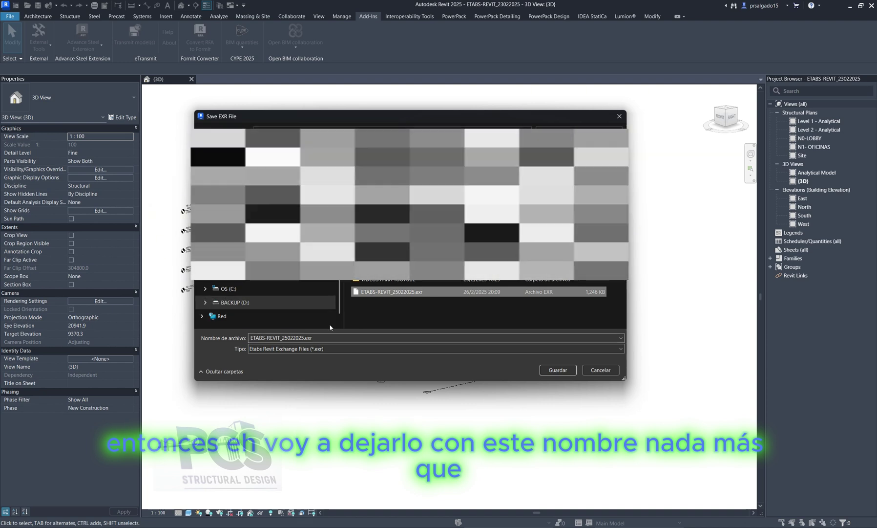
pyautogui.click(279, 337)
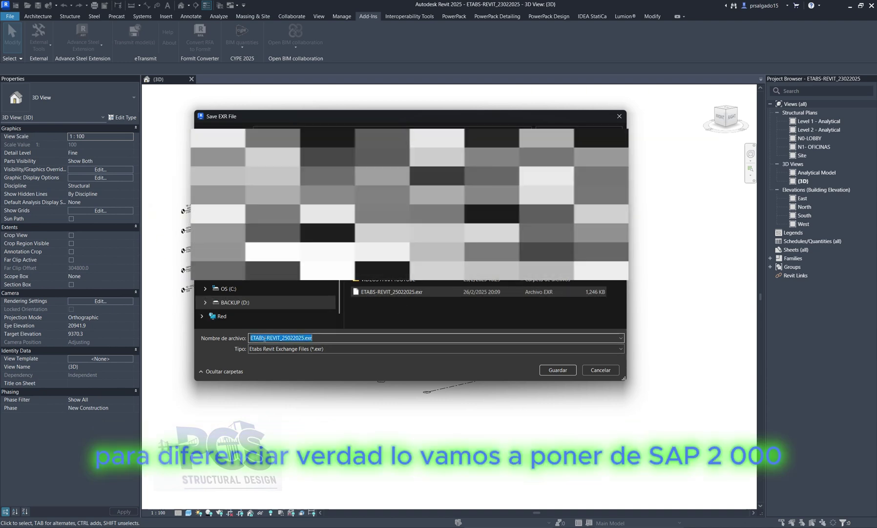
pyautogui.moveTo(265, 338); pyautogui.dragTo(249, 339)
pyautogui.press('BackSpace')
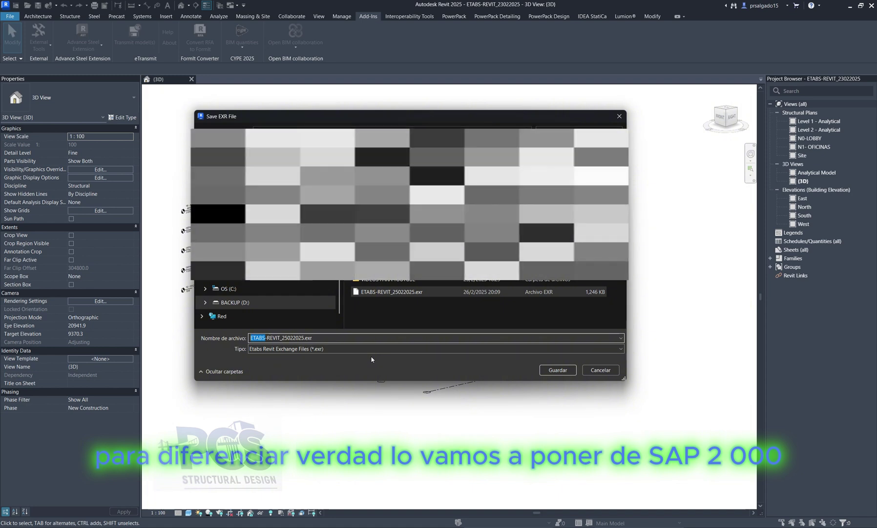
pyautogui.write('AP20')
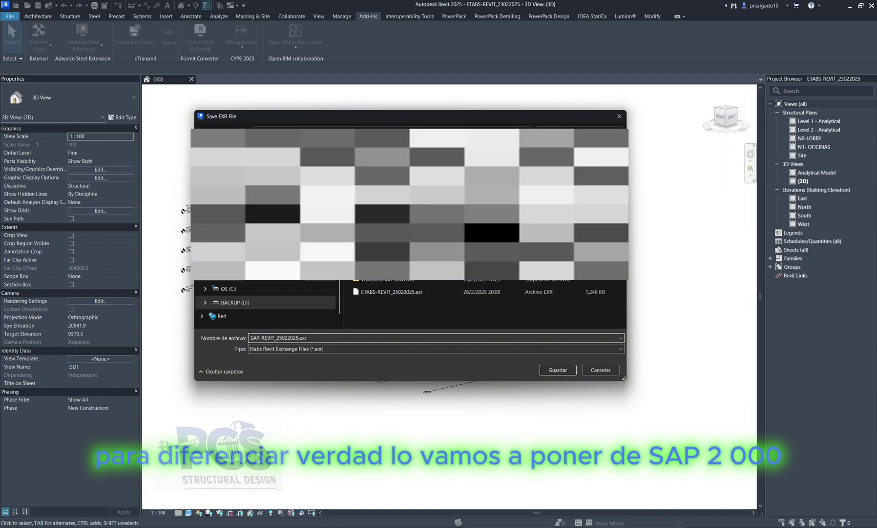
pyautogui.write('20')
pyautogui.press('BackSpace')
pyautogui.press('BackSpace')
pyautogui.write('0')
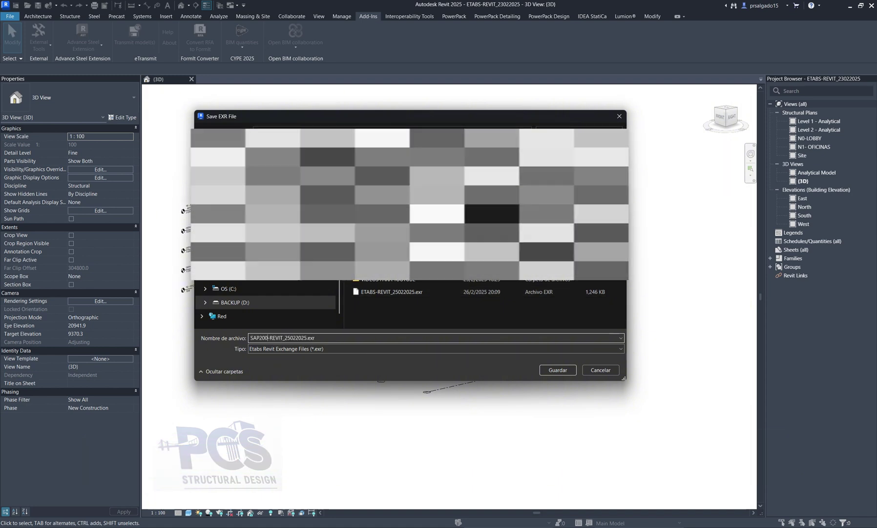
pyautogui.write('0')
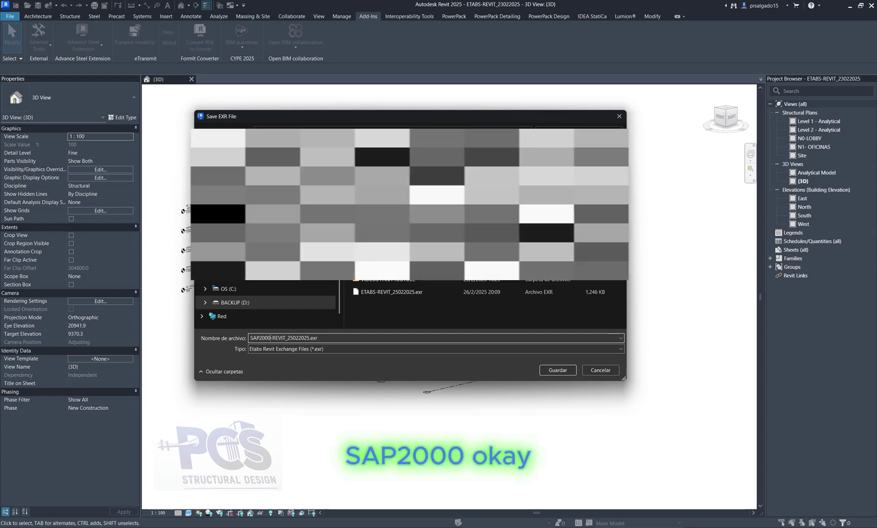
pyautogui.click(564, 371)
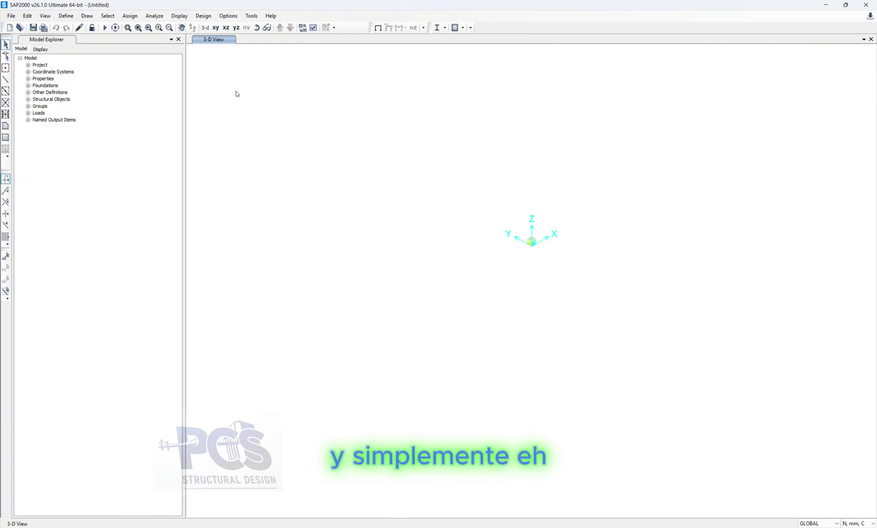
# Open SAP2000's File menu to reach Import > Revit .exr File.
pyautogui.click(10, 16)
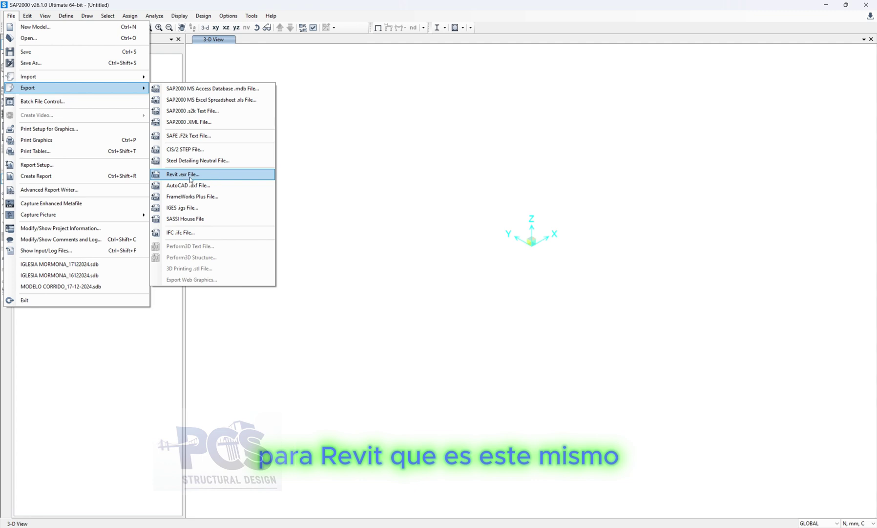
pyautogui.moveTo(29, 76)
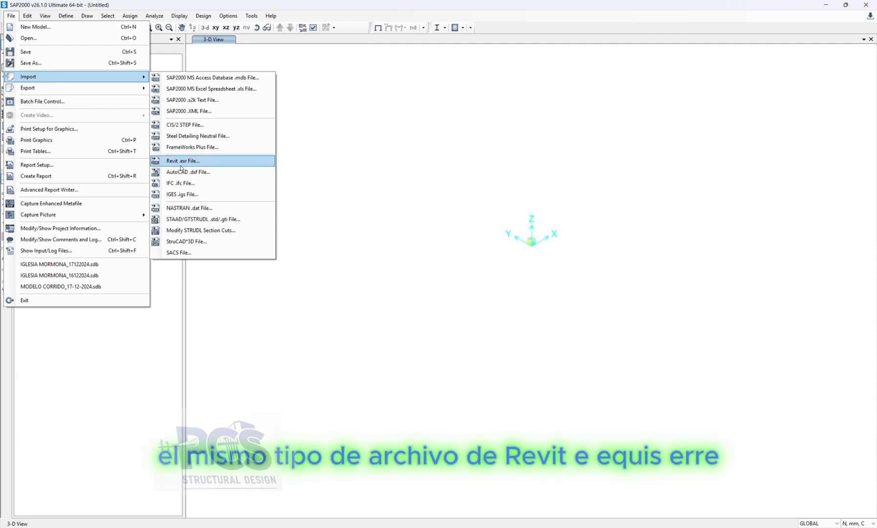
# Import SAP2000-REVIT_25022025.exr as a Revit .exr file, accepting the profiles-recognized message.
pyautogui.click(192, 162)
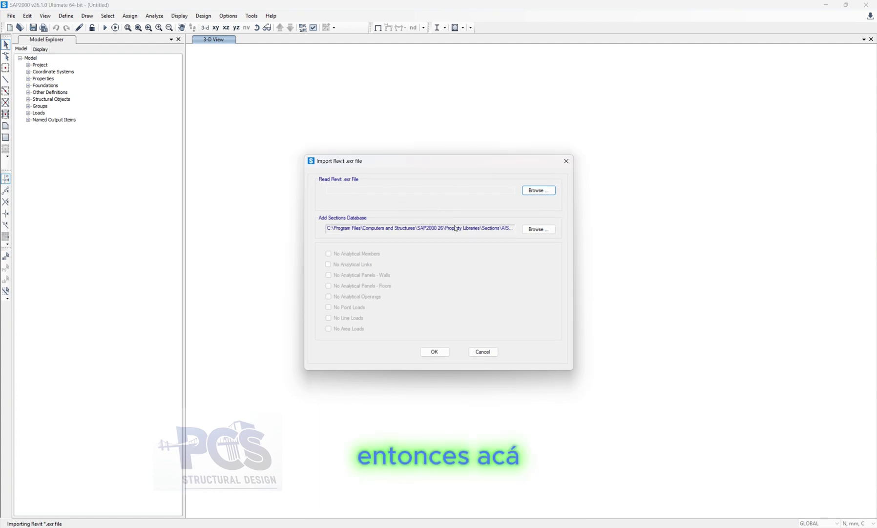
pyautogui.click(540, 191)
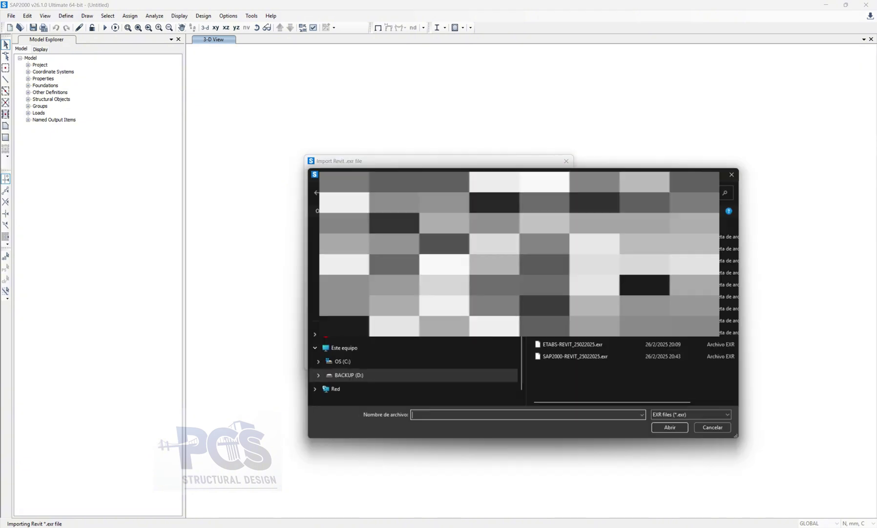
pyautogui.click(577, 356)
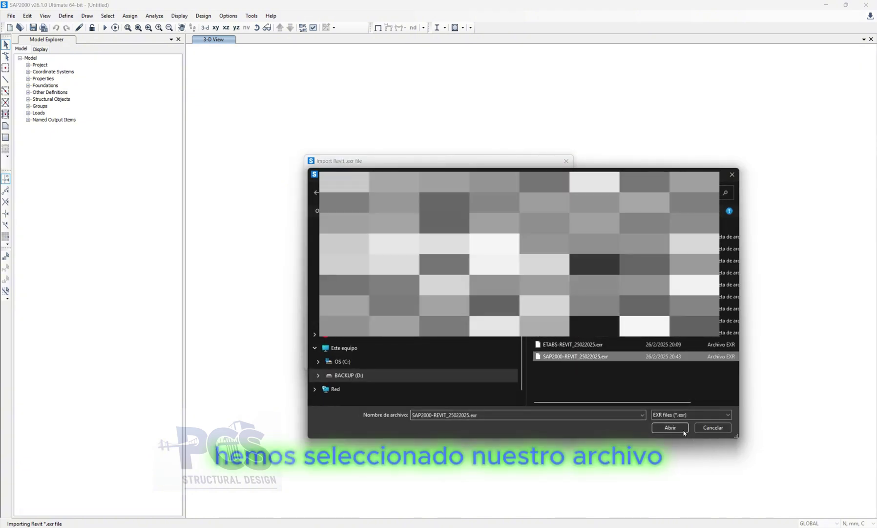
pyautogui.click(671, 426)
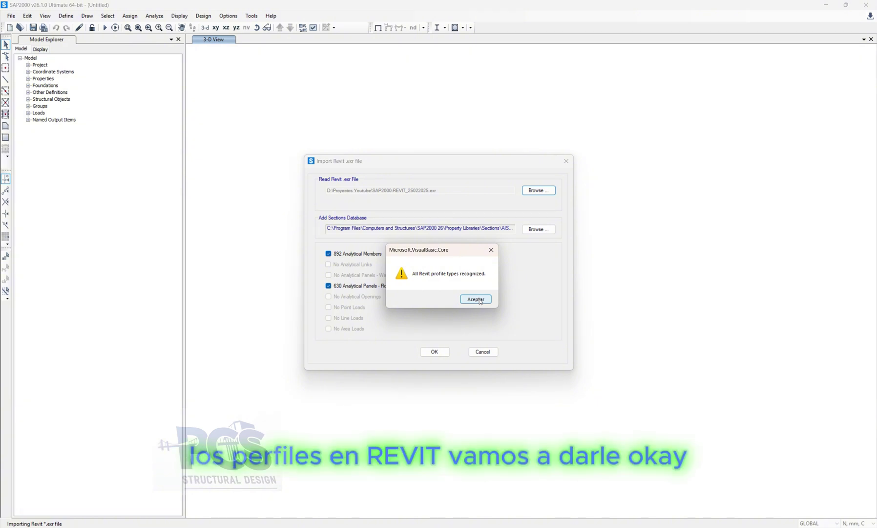
pyautogui.click(480, 301)
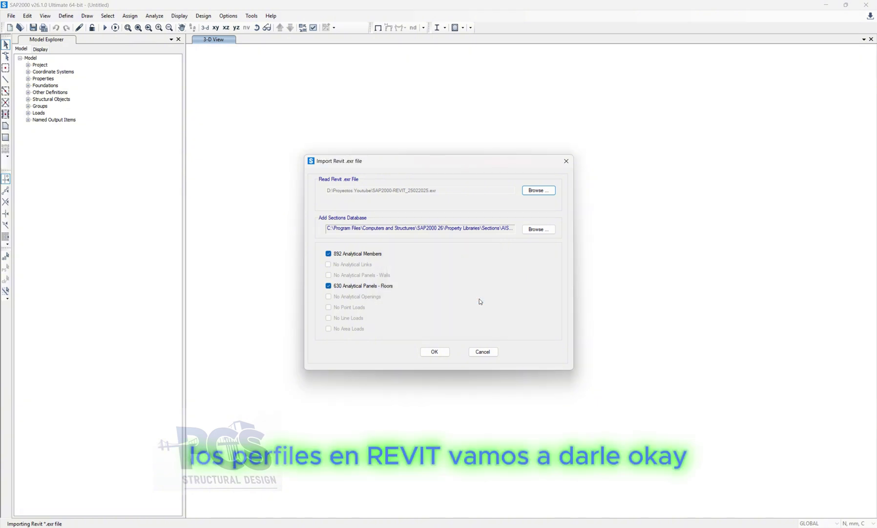
pyautogui.click(437, 353)
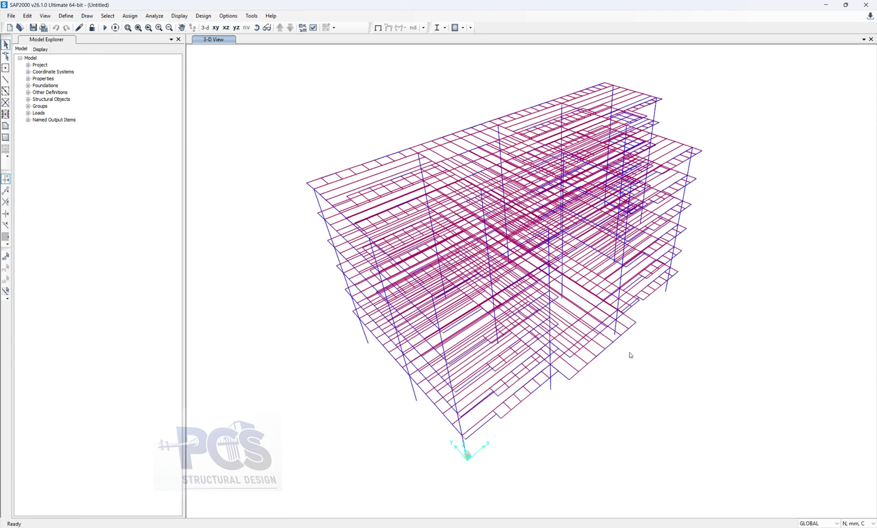
# Orbit the imported steel frame to a lower, frontal perspective.
pyautogui.moveTo(595, 395)
pyautogui.keyDown('shift'); pyautogui.mouseDown(button='middle')
pyautogui.moveTo(689, 401)
pyautogui.moveTo(559, 411)
pyautogui.moveTo(746, 408)
pyautogui.moveTo(710, 346)
pyautogui.moveTo(759, 384)
pyautogui.moveTo(777, 355)
pyautogui.moveTo(678, 340)
pyautogui.mouseUp(button='middle'); pyautogui.keyUp('shift')
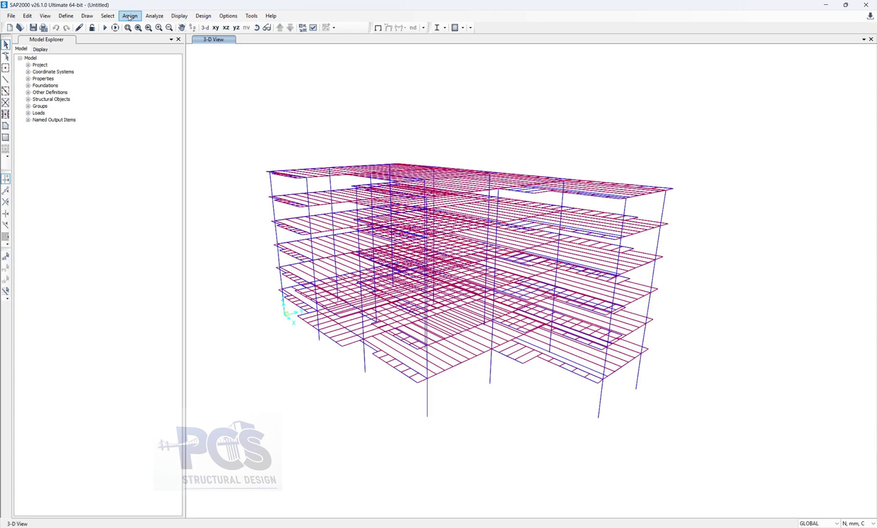
# Switch to the Y-Z elevation at X=33930 and label every frame with its section name.
pyautogui.click(235, 27)
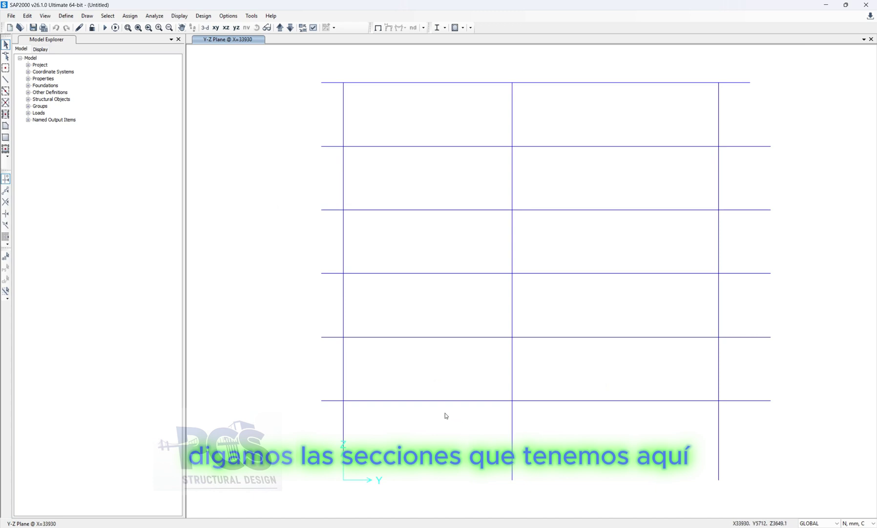
pyautogui.click(313, 27)
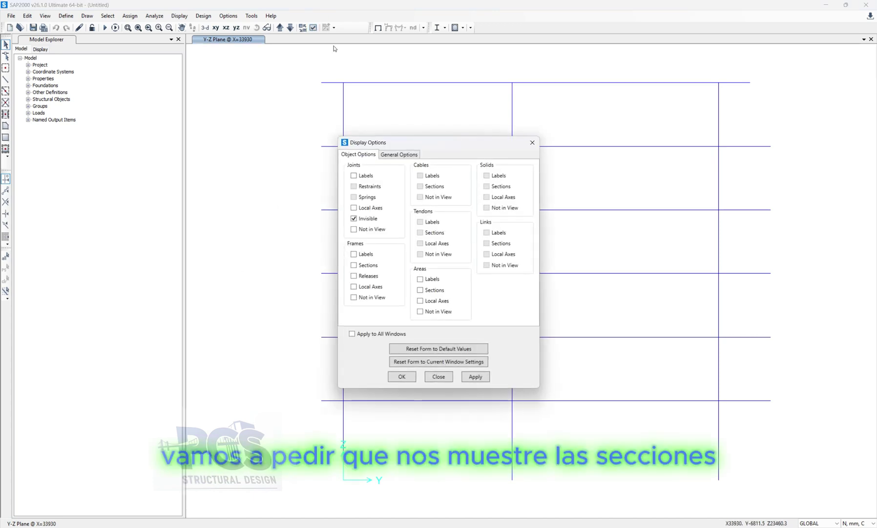
pyautogui.click(364, 265)
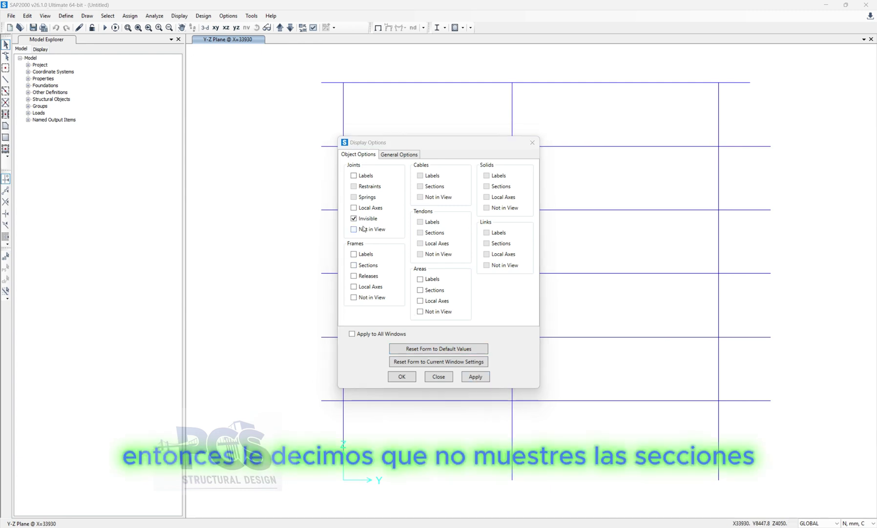
pyautogui.click(356, 267)
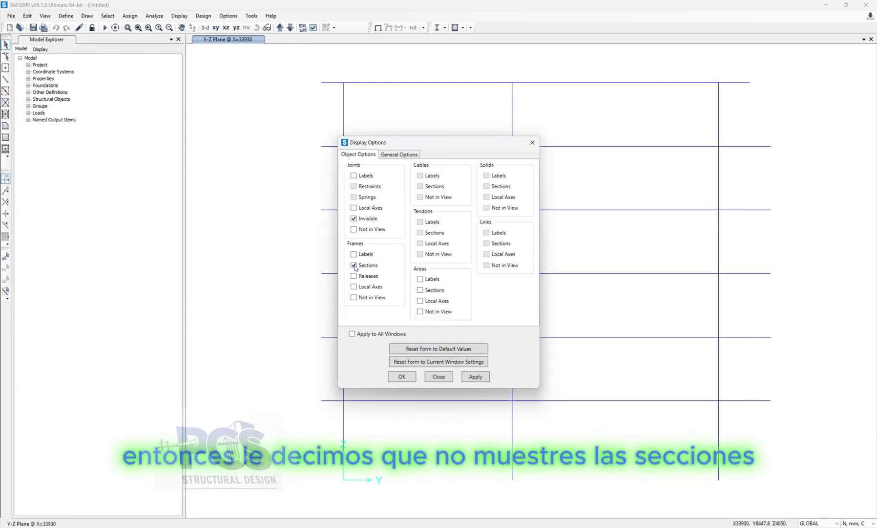
pyautogui.click(476, 379)
pyautogui.moveTo(460, 142); pyautogui.dragTo(175, 129)
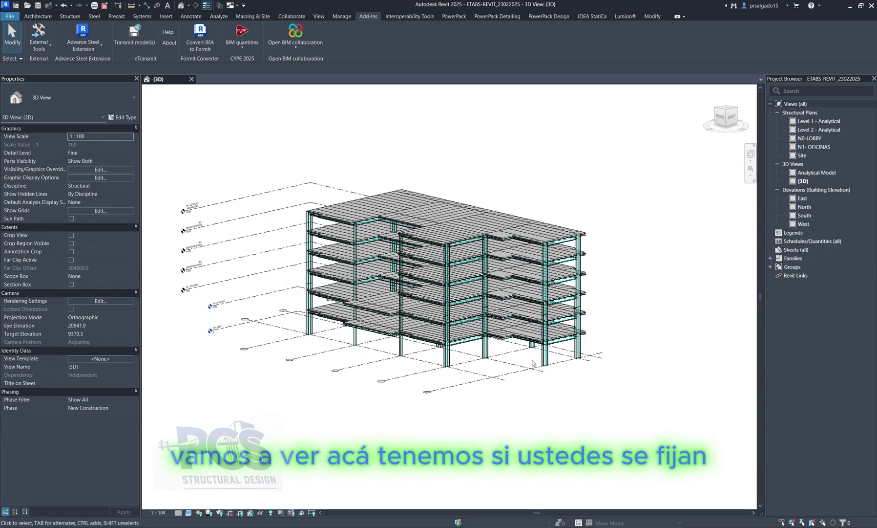
# Zoom in and select two Revit columns to confirm their W920X970 type in Properties.
pyautogui.scroll(3, 533, 364)
pyautogui.scroll(2, 548, 360)
pyautogui.click(561, 358)
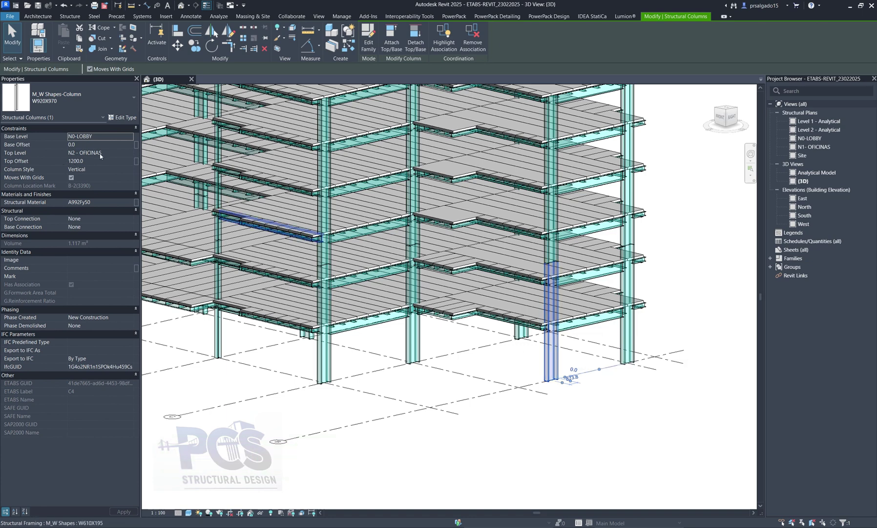
pyautogui.click(331, 362)
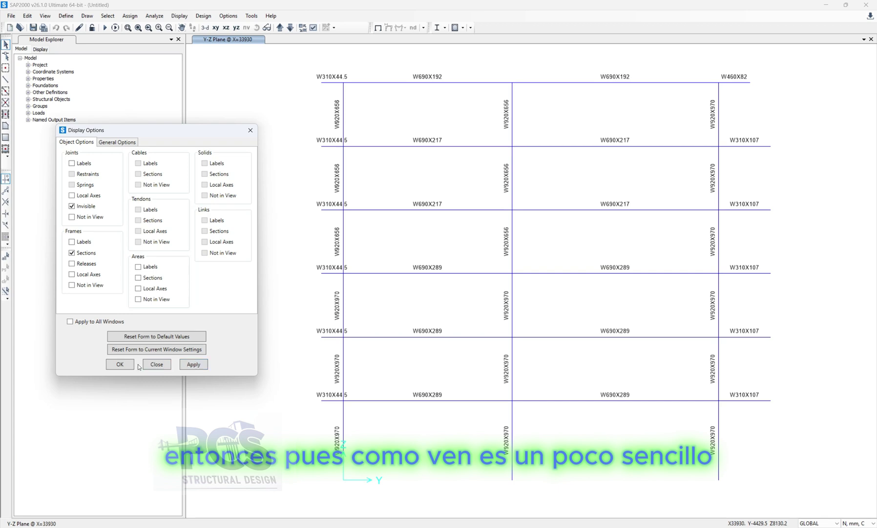
# Close Display Options and switch SAP2000 back to the 3-D view.
pyautogui.click(121, 364)
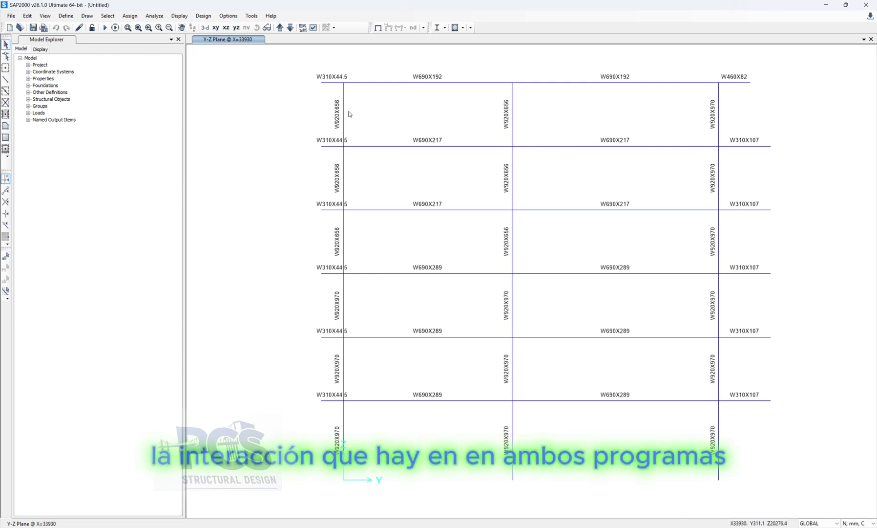
pyautogui.click(206, 27)
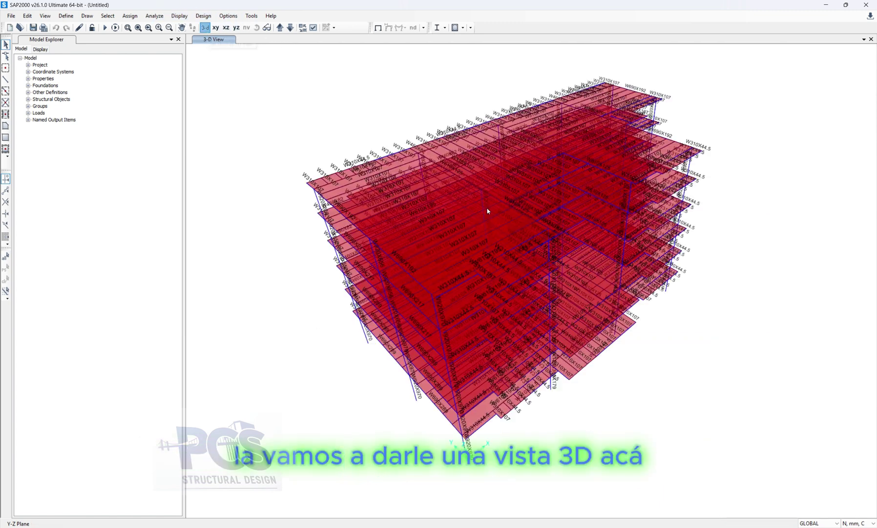
# Turn off frame section labels and set the display View Type to Extrude.
pyautogui.click(313, 27)
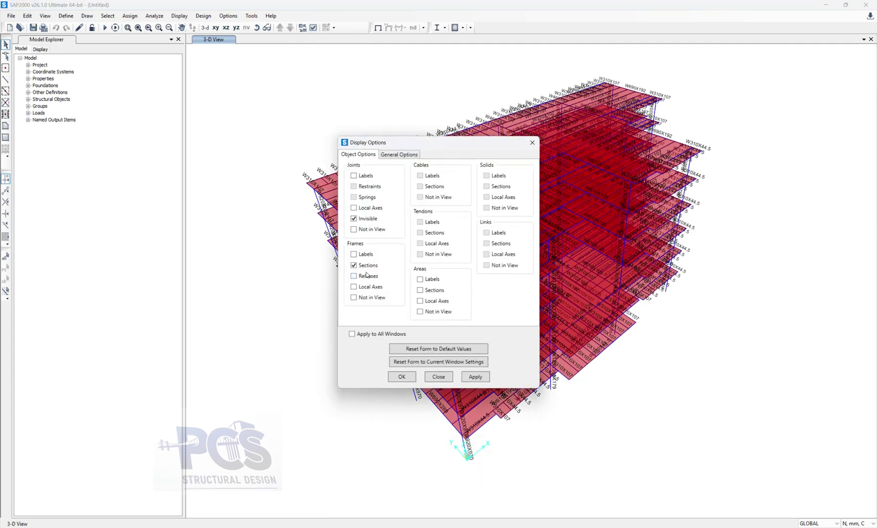
pyautogui.click(481, 378)
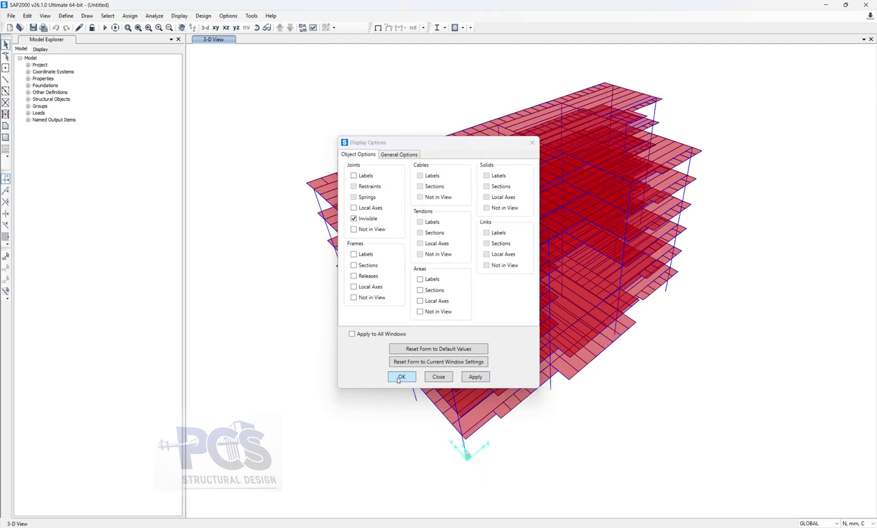
pyautogui.click(399, 155)
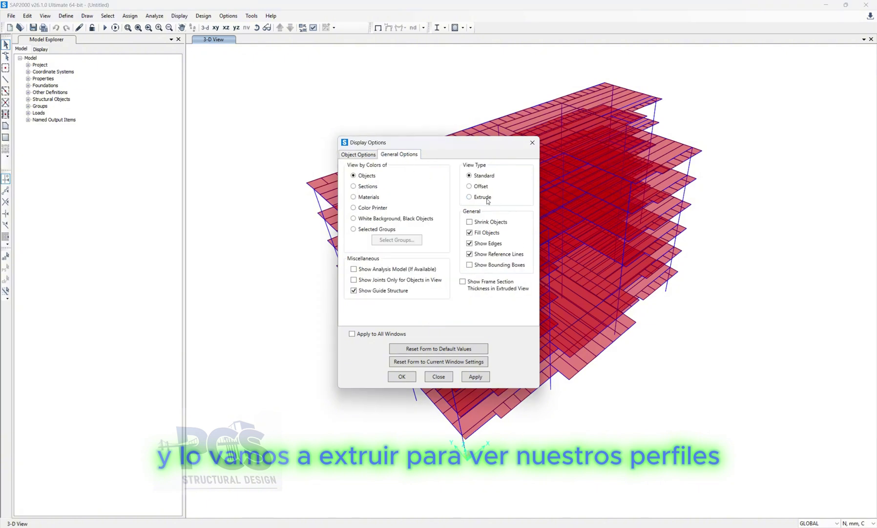
pyautogui.click(483, 378)
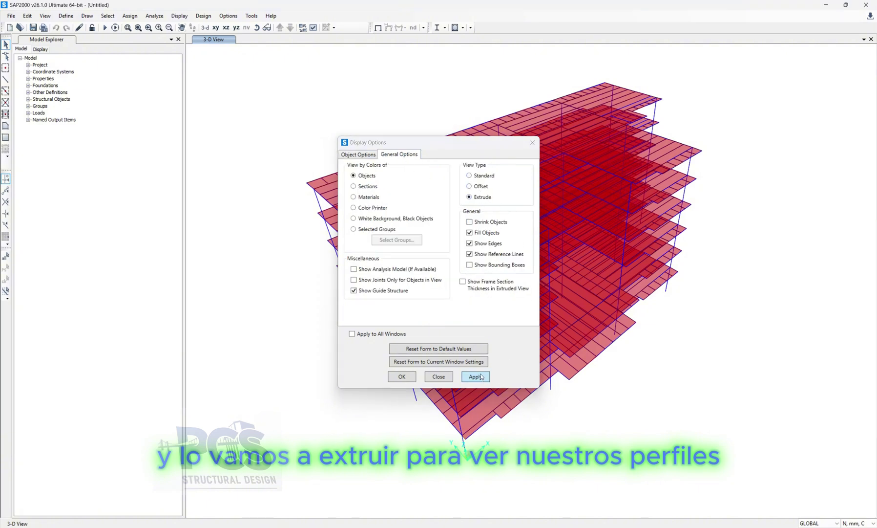
pyautogui.click(403, 377)
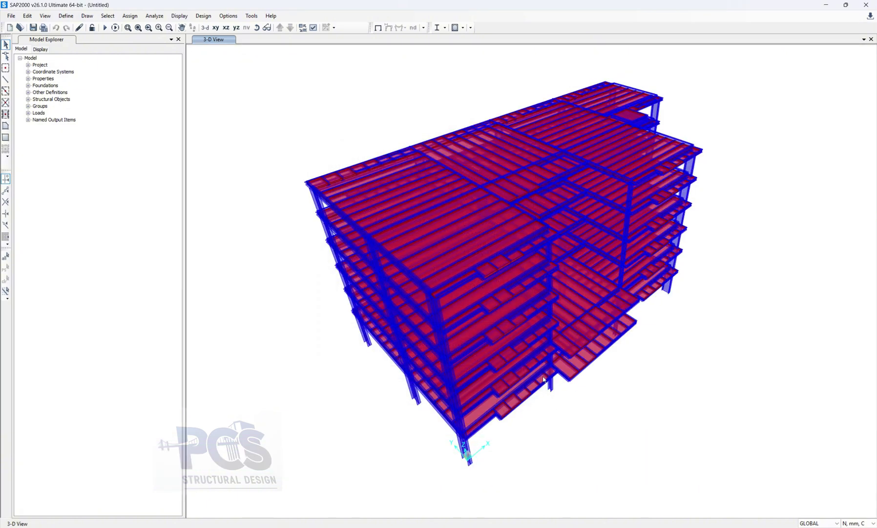
# Orbit and pan the extruded steel model to inspect it from the front.
pyautogui.moveTo(683, 420)
pyautogui.keyDown('shift'); pyautogui.mouseDown(button='middle')
pyautogui.moveTo(423, 369)
pyautogui.moveTo(414, 384)
pyautogui.mouseUp(button='middle'); pyautogui.keyUp('shift')
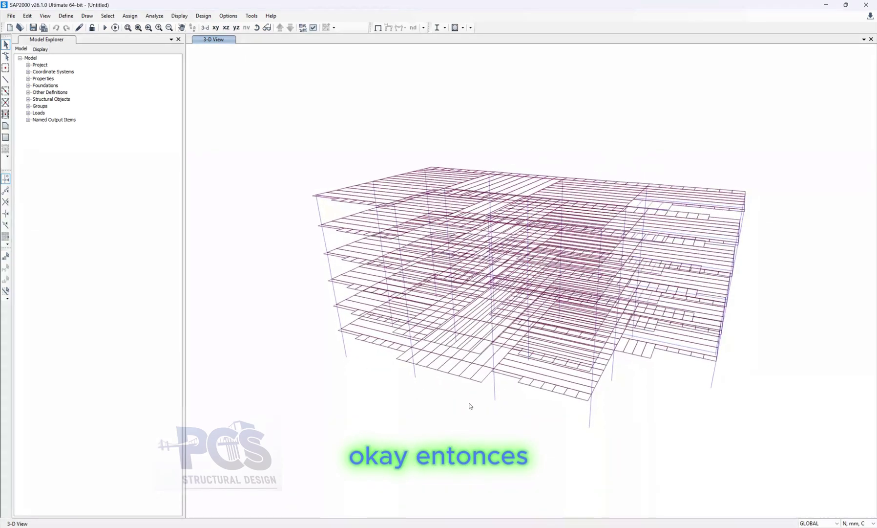
pyautogui.moveTo(663, 435)
pyautogui.keyDown('shift'); pyautogui.mouseDown(button='middle')
pyautogui.moveTo(582, 410)
pyautogui.moveTo(672, 410)
pyautogui.moveTo(620, 411)
pyautogui.mouseUp(button='middle'); pyautogui.keyUp('shift')
pyautogui.moveTo(756, 441); pyautogui.dragTo(665, 407, button='middle')
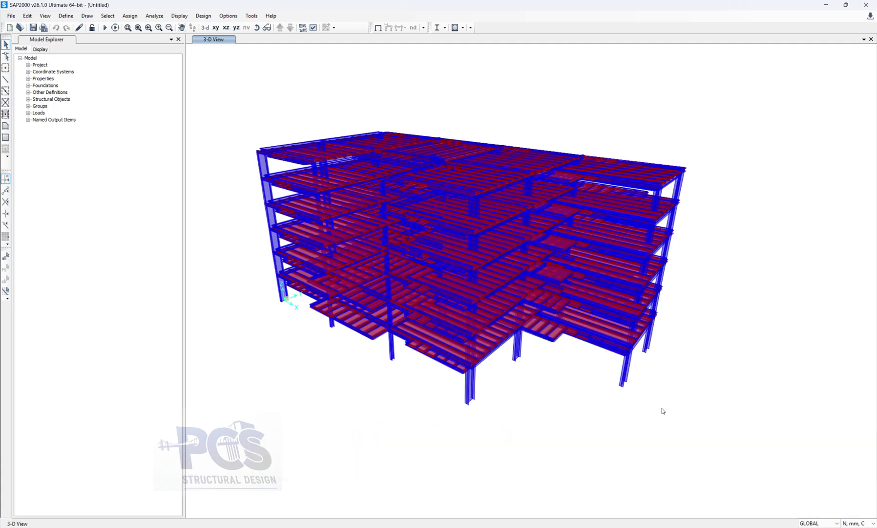